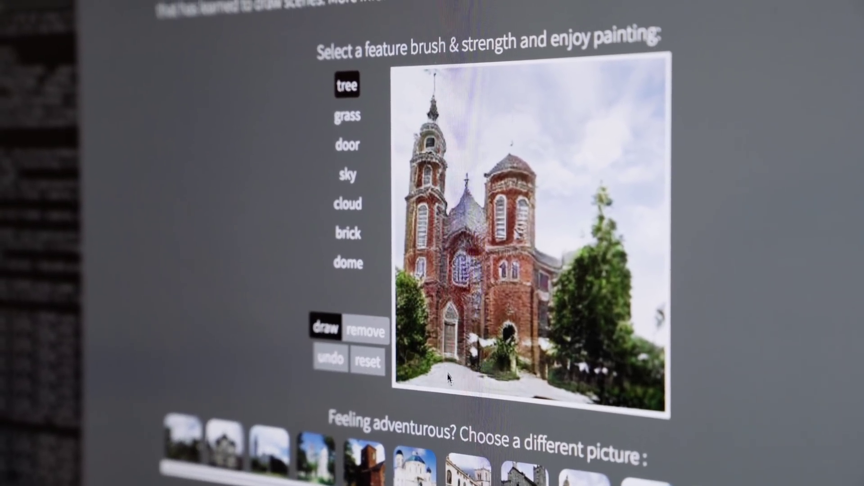
- Paint a tree left of the church, then sort the layer4 unit grid by door-ace
{"action": "left_click_drag", "start_coordinate": [433, 315], "coordinate": [452, 365]}
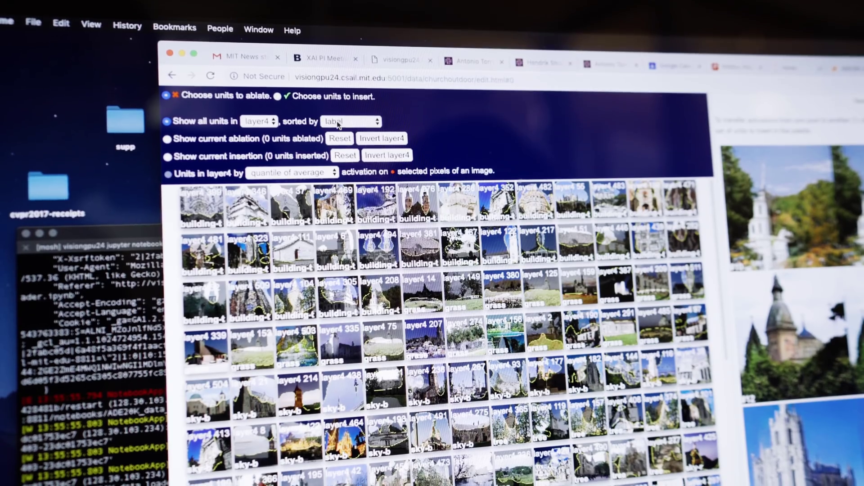
{"action": "left_click", "coordinate": [339, 125]}
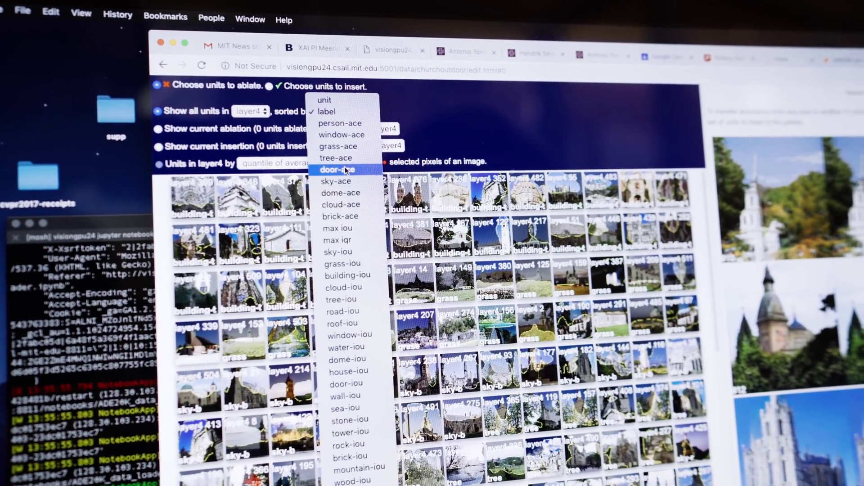
{"action": "left_click", "coordinate": [346, 168]}
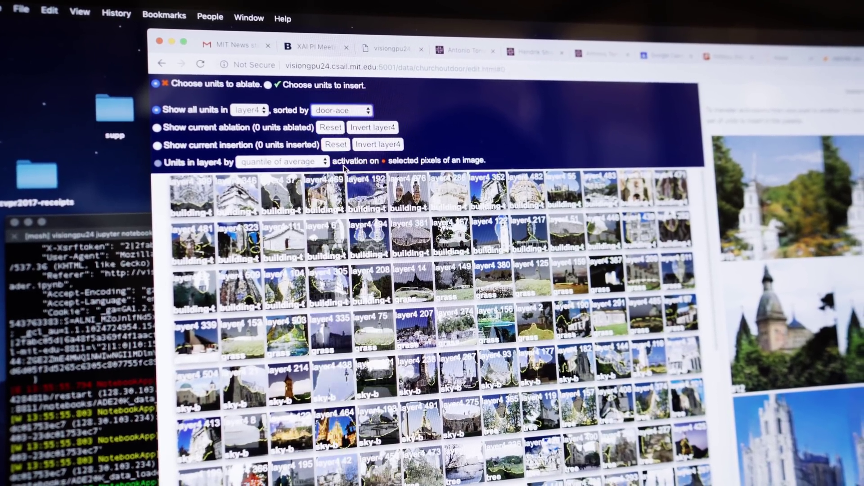